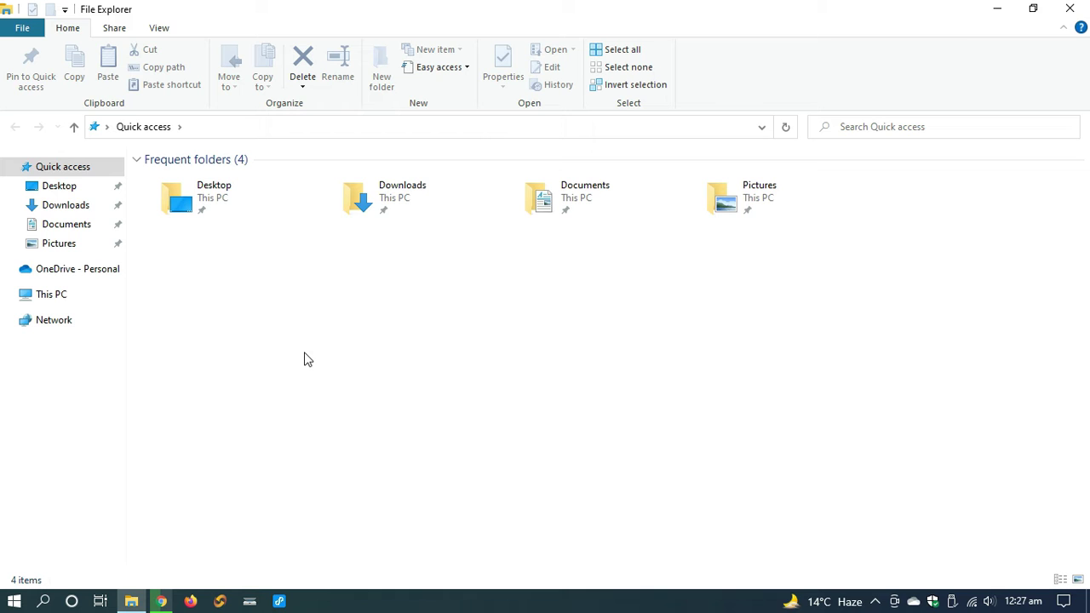
{"action": "left_click", "coordinate": [60, 298]}
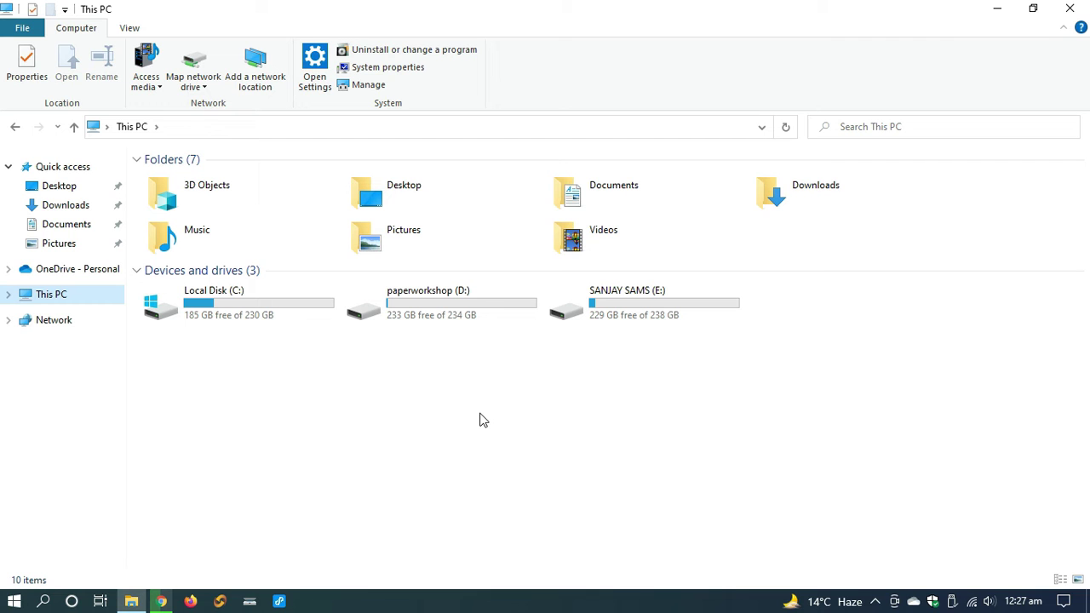
{"action": "left_click", "coordinate": [1069, 10]}
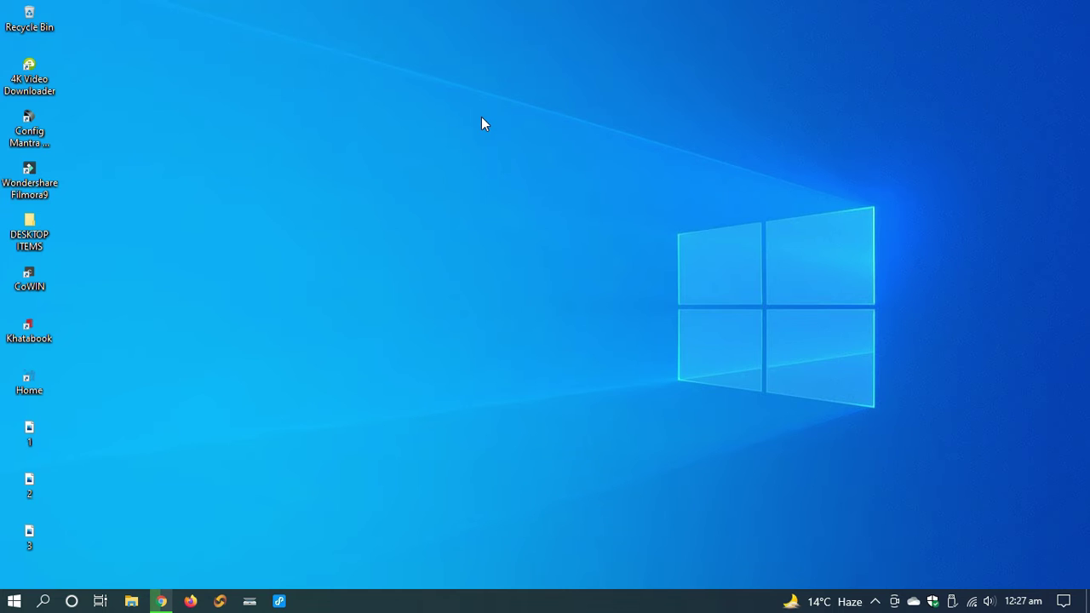
{"action": "right_click", "coordinate": [424, 131]}
{"action": "left_click", "coordinate": [491, 176]}
{"action": "left_click", "coordinate": [15, 603]}
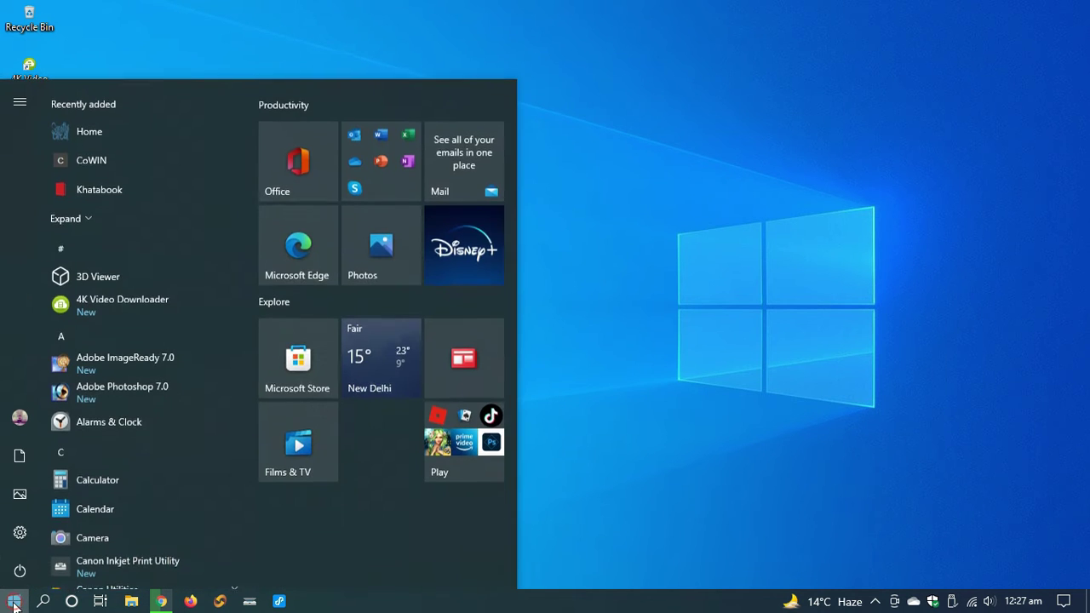
{"action": "left_click", "coordinate": [15, 537]}
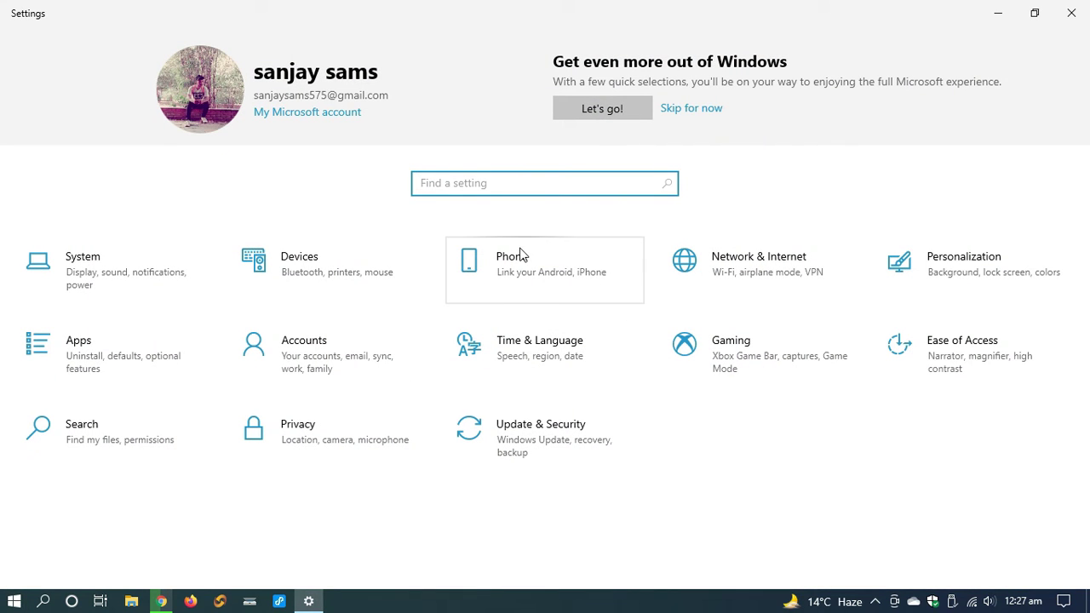
{"action": "left_click", "coordinate": [1072, 13]}
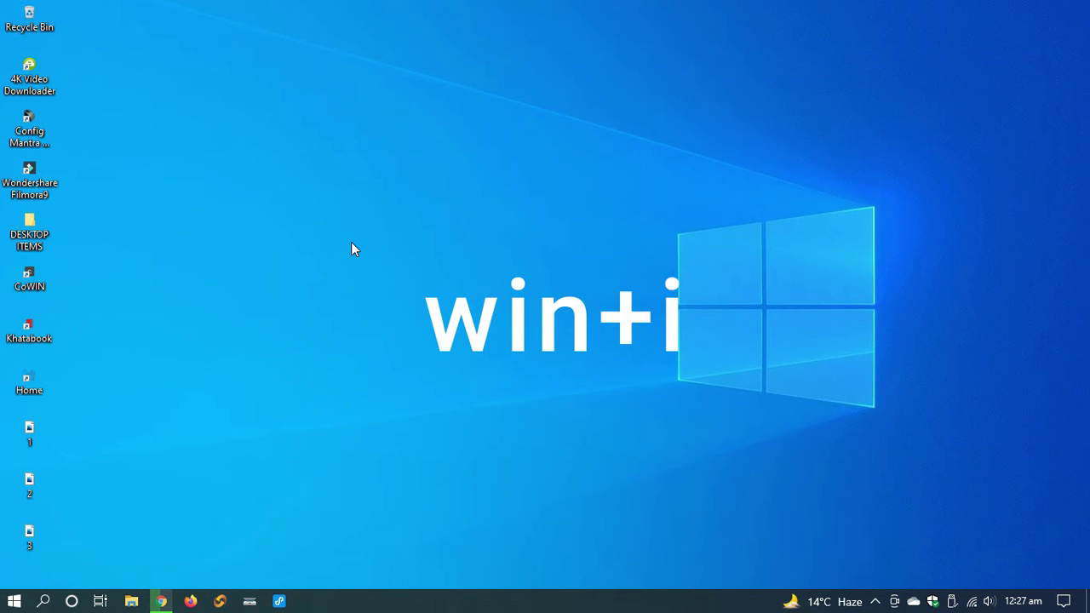
Step: Open the Display page of Windows Settings and turn on Night light
{"action": "key", "text": "super+i"}
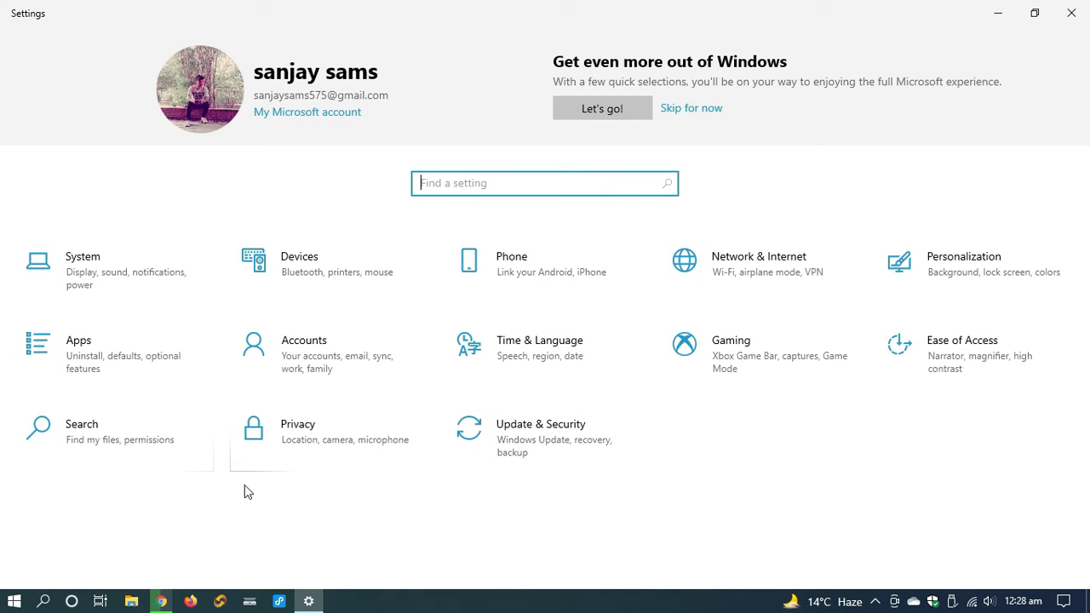
{"action": "left_click", "coordinate": [105, 270]}
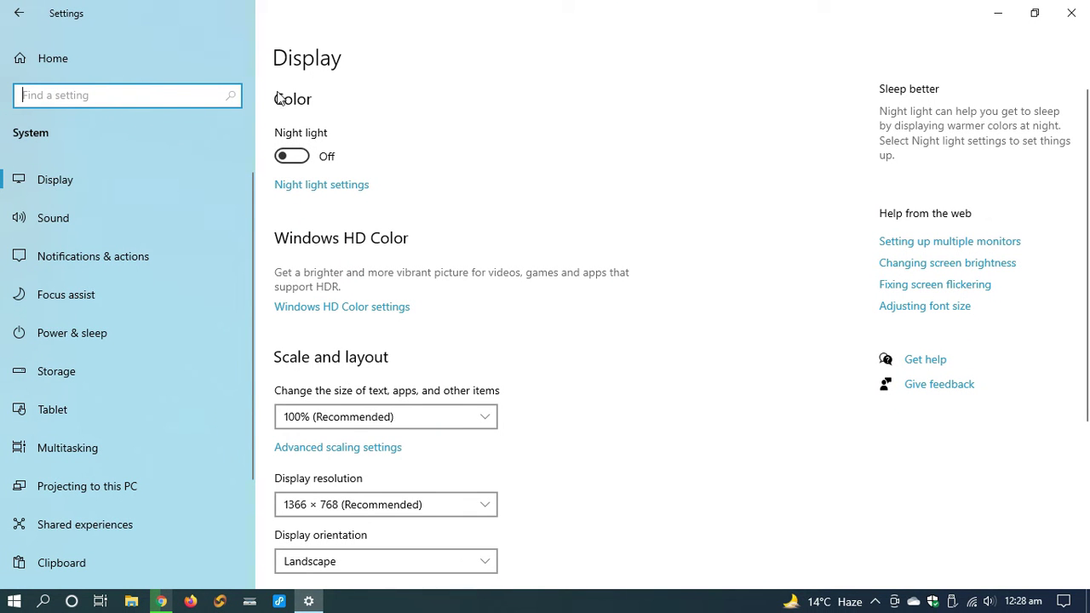
{"action": "left_click", "coordinate": [298, 160]}
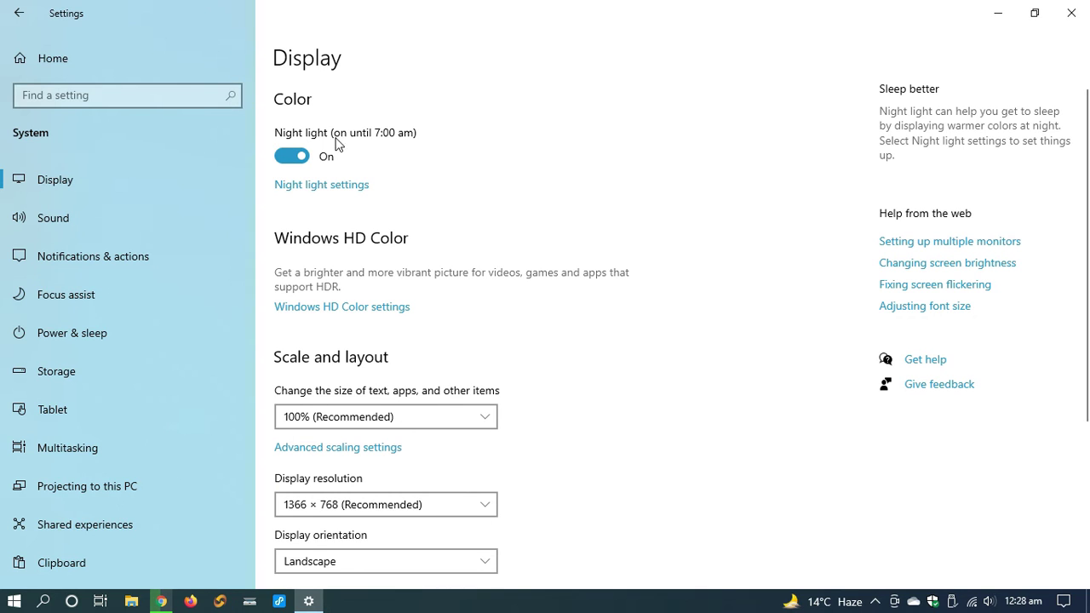
{"action": "left_click", "coordinate": [293, 157]}
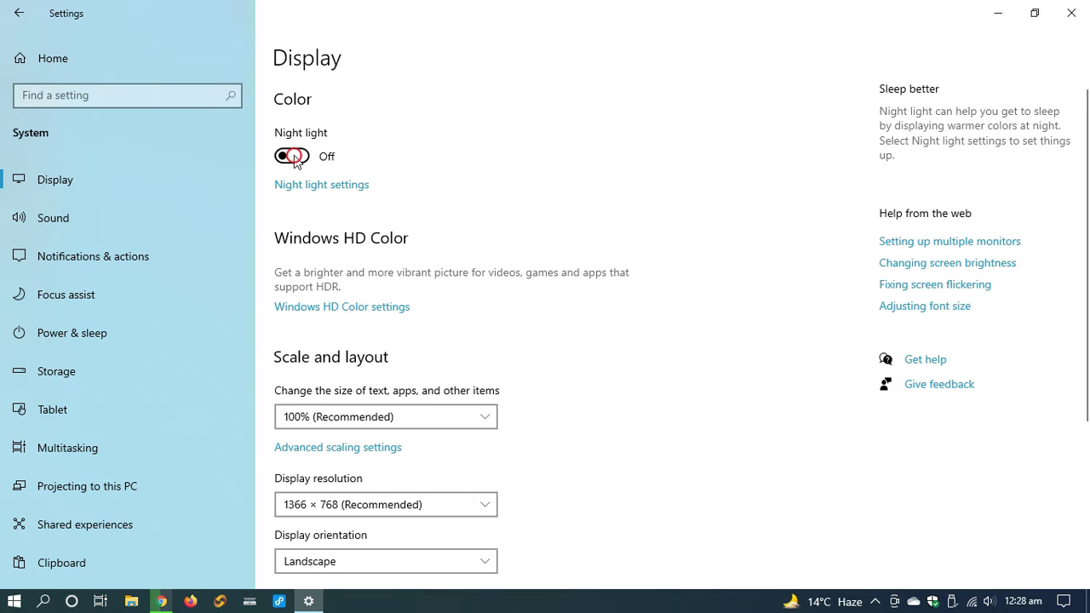
{"action": "left_click", "coordinate": [299, 156]}
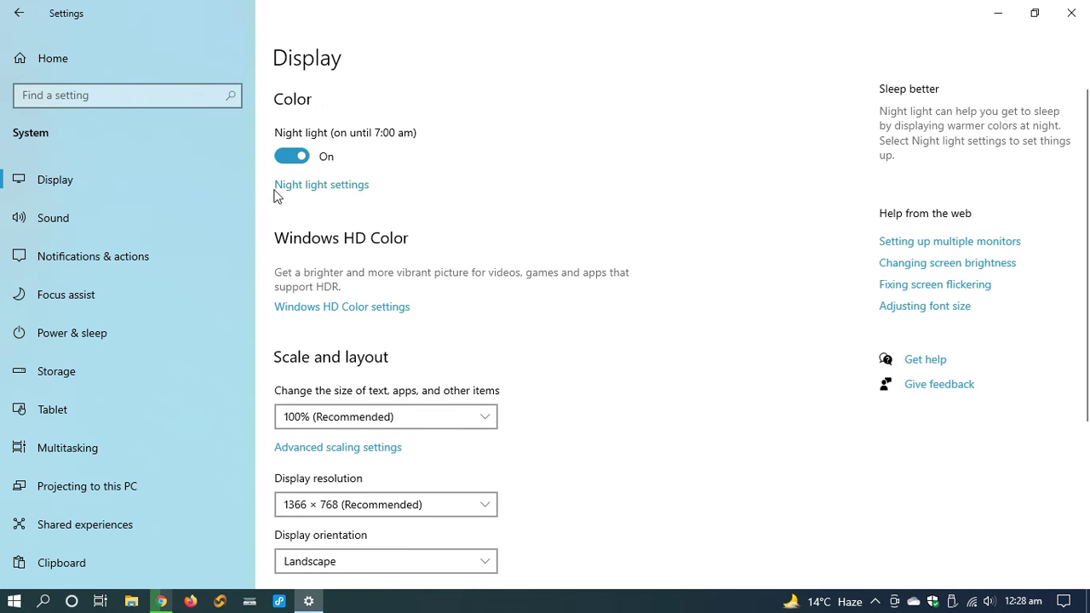
Step: Open the Night light settings and raise the strength slightly past the middle of its range
{"action": "left_click", "coordinate": [325, 184]}
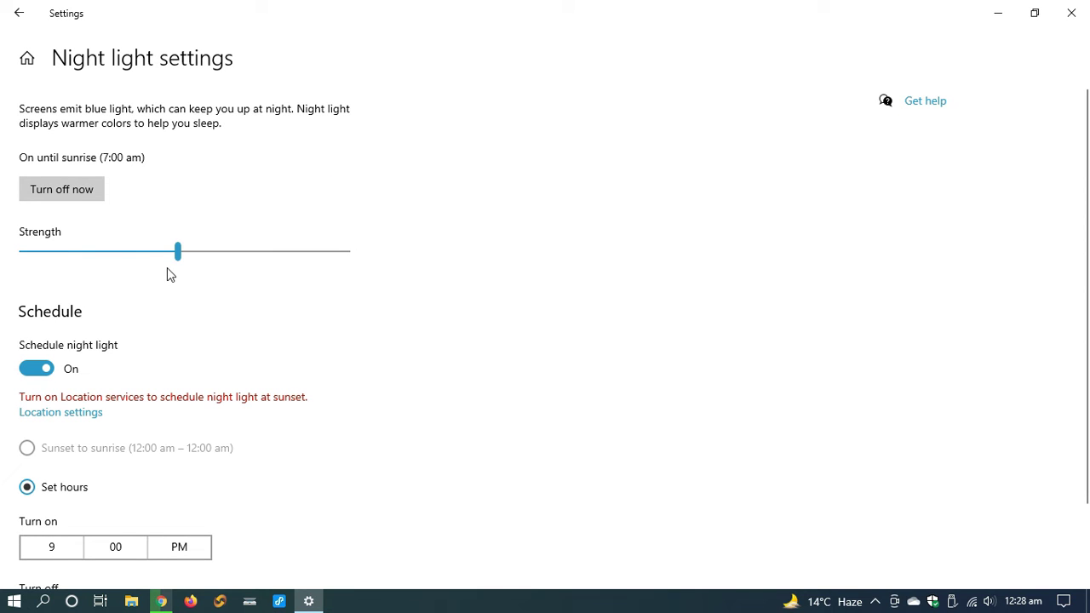
{"action": "mouse_move", "coordinate": [178, 255]}
{"action": "left_mouse_down"}
{"action": "mouse_move", "coordinate": [316, 264]}
{"action": "mouse_move", "coordinate": [144, 269]}
{"action": "mouse_move", "coordinate": [256, 268]}
{"action": "mouse_move", "coordinate": [191, 269]}
{"action": "left_mouse_up"}
Step: Turn the night light schedule off and back on
{"action": "scroll", "coordinate": [150, 290], "scroll_direction": "down", "scroll_amount": 2}
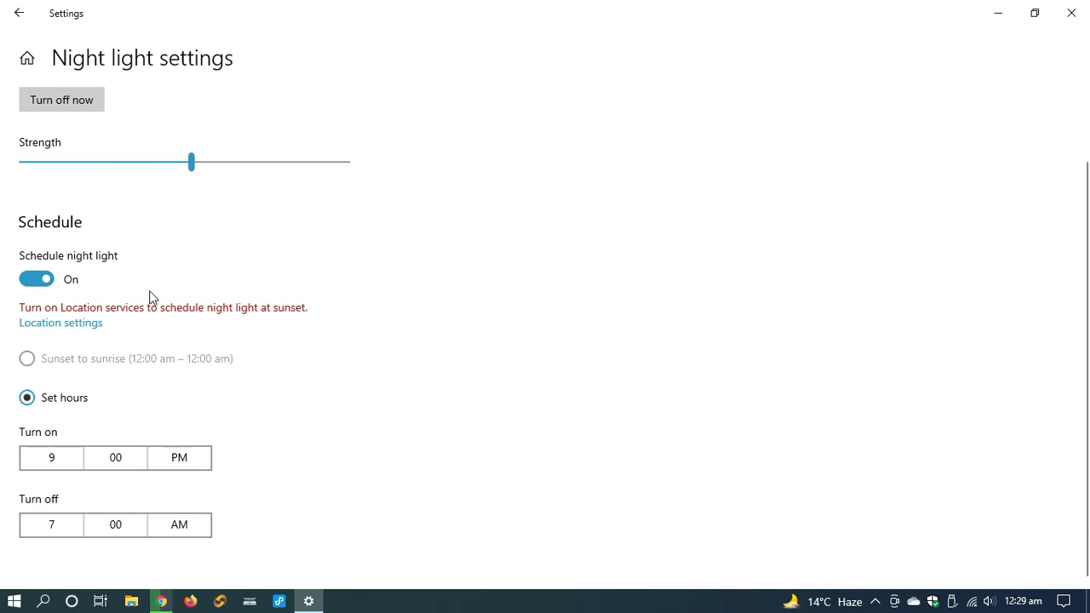
{"action": "left_click", "coordinate": [41, 286]}
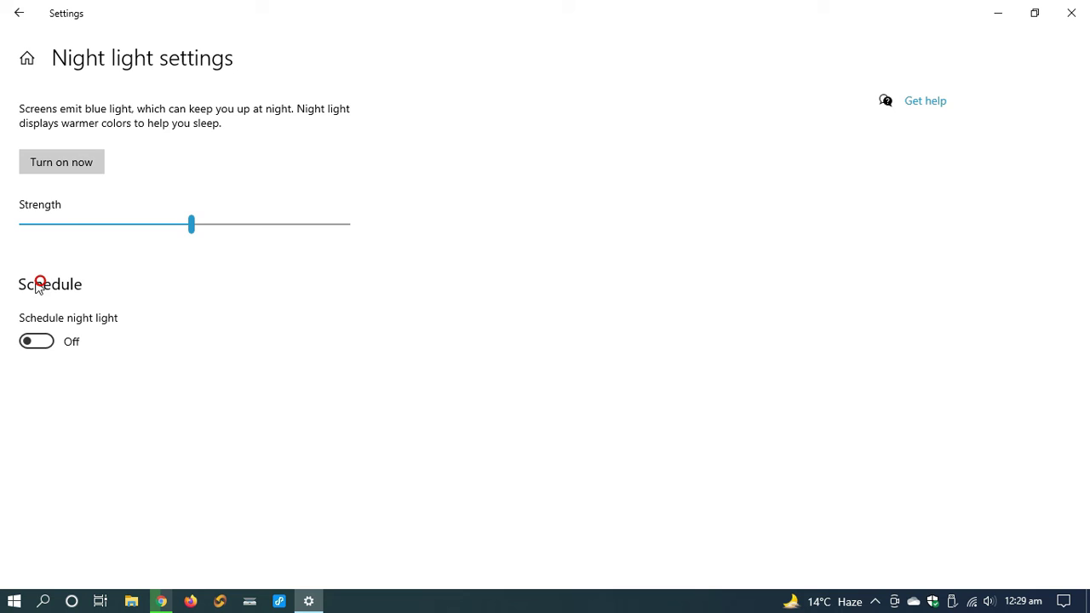
{"action": "left_click", "coordinate": [34, 341]}
{"action": "left_click", "coordinate": [31, 363]}
{"action": "left_click", "coordinate": [35, 351]}
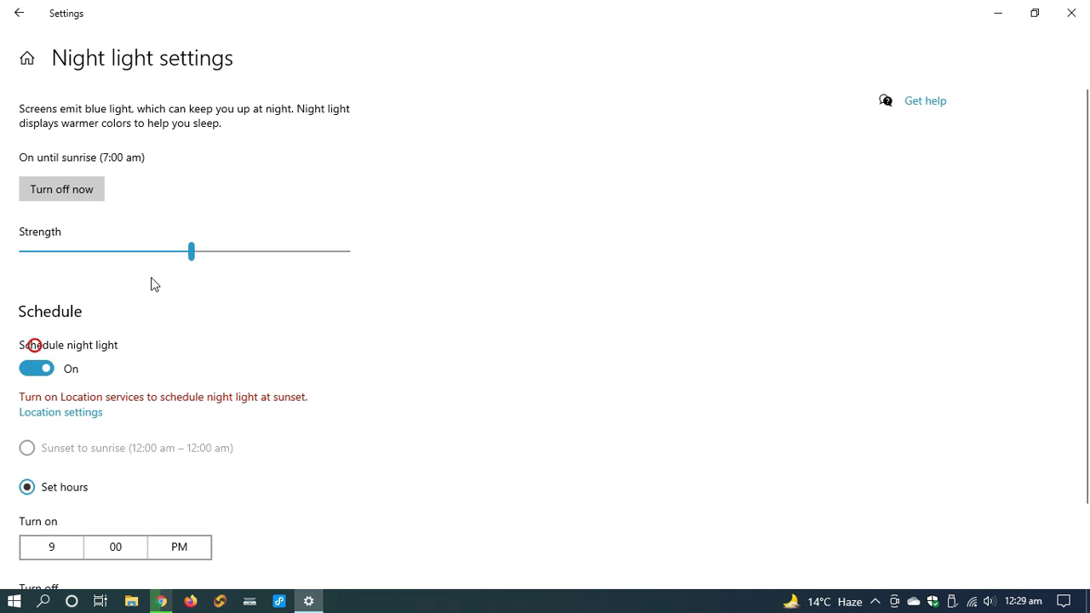
Step: View the time choices for the schedule's Turn on and Turn off hours, dismissing each picker
{"action": "scroll", "coordinate": [198, 332], "scroll_direction": "down", "scroll_amount": 2}
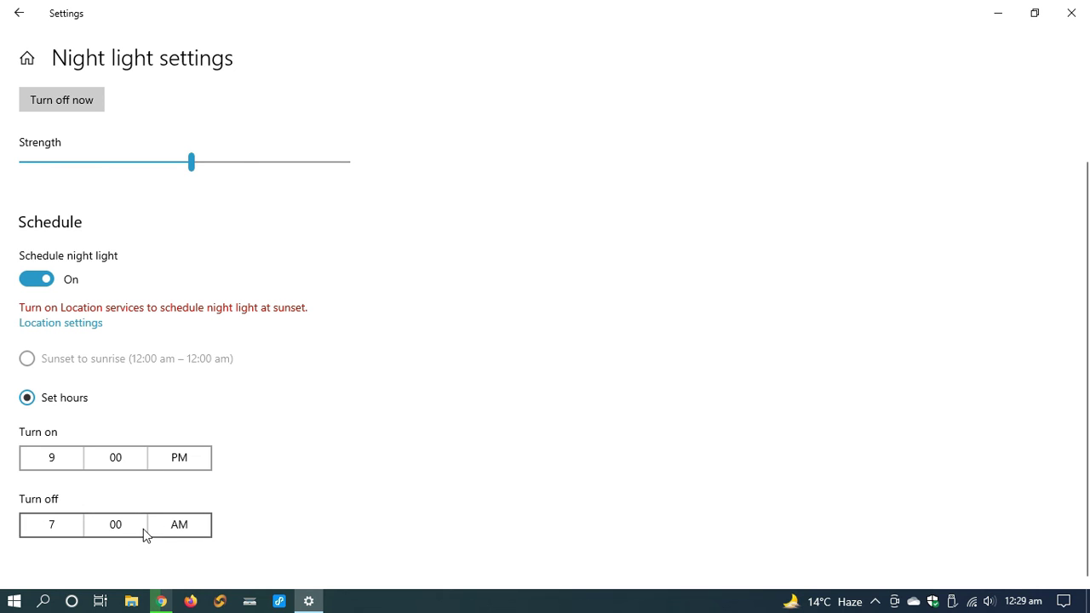
{"action": "left_click", "coordinate": [56, 469]}
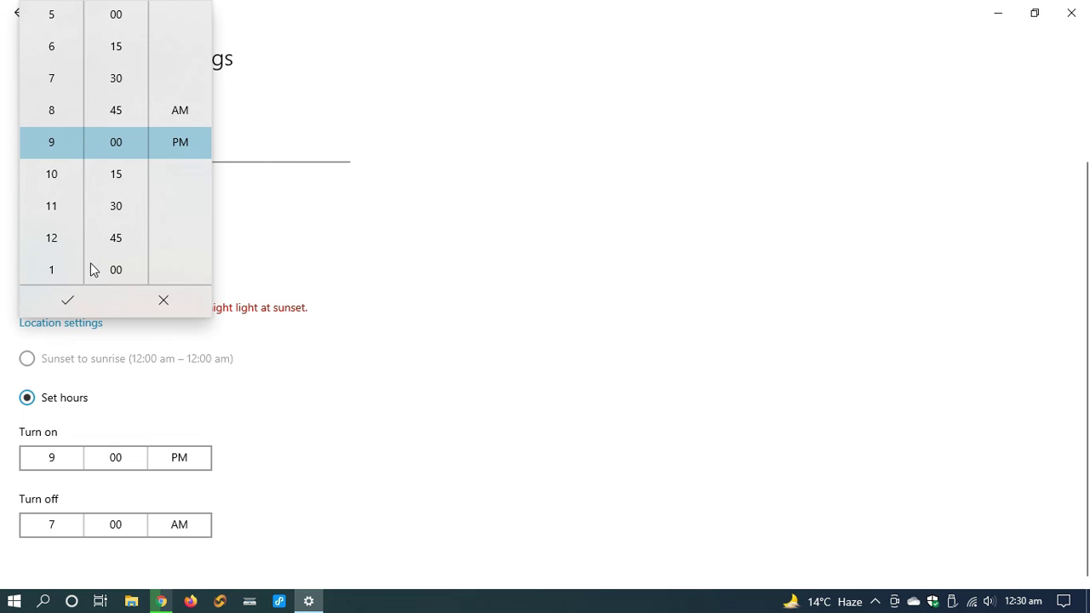
{"action": "left_click", "coordinate": [163, 301]}
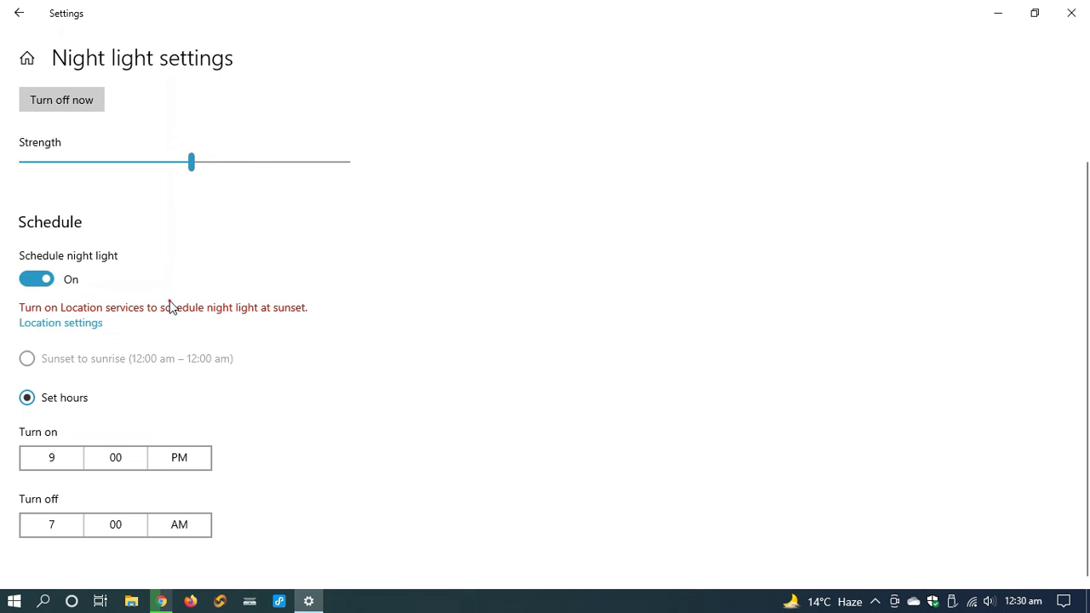
{"action": "left_click", "coordinate": [53, 537]}
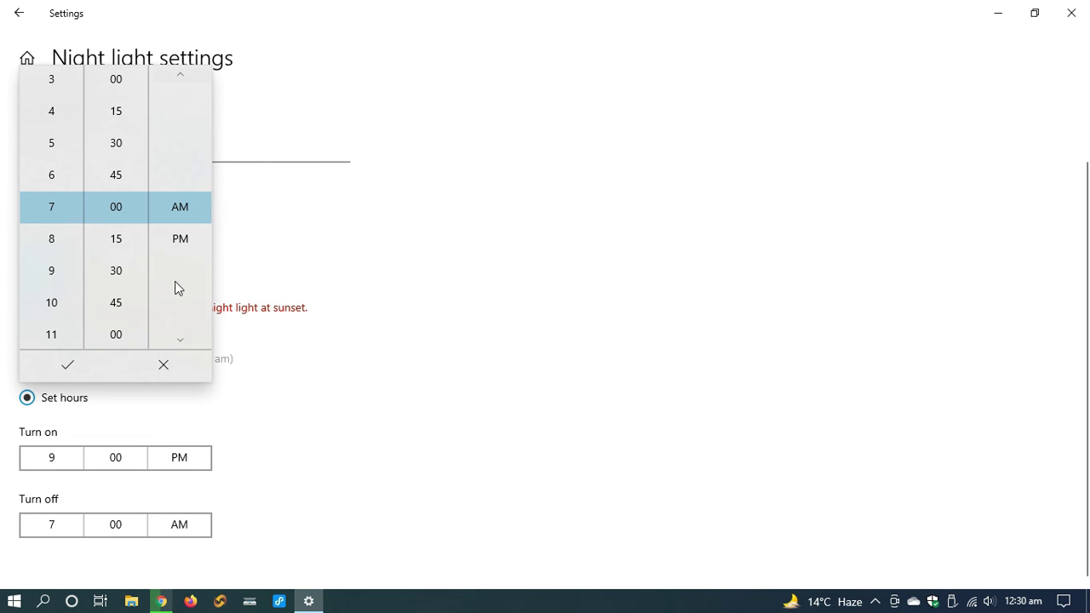
{"action": "left_click", "coordinate": [169, 376]}
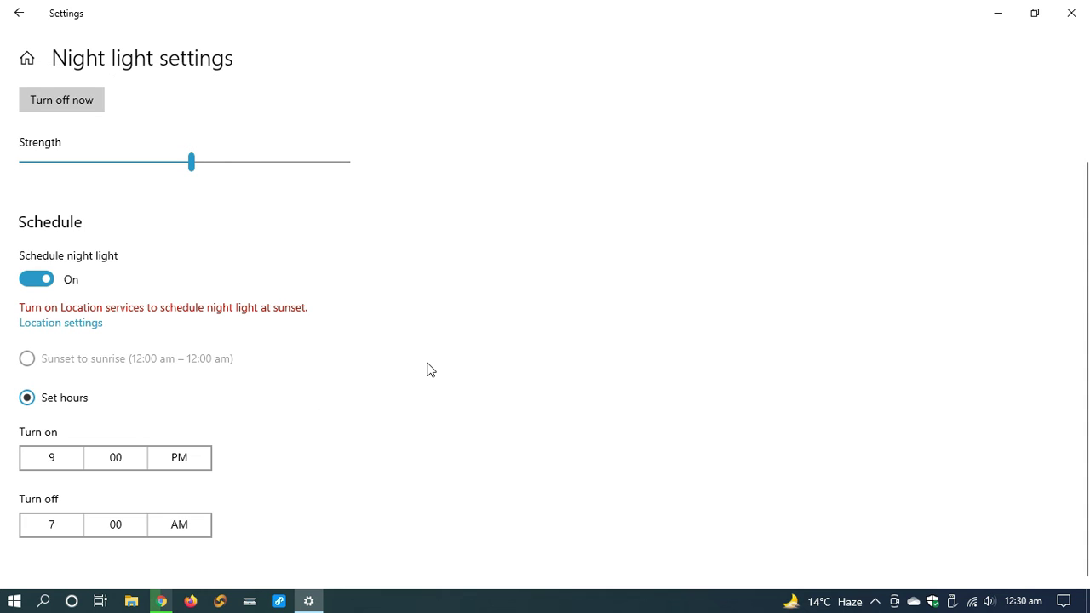
Step: Return to the Display page and close Settings
{"action": "scroll", "coordinate": [535, 396], "scroll_direction": "up", "scroll_amount": 2}
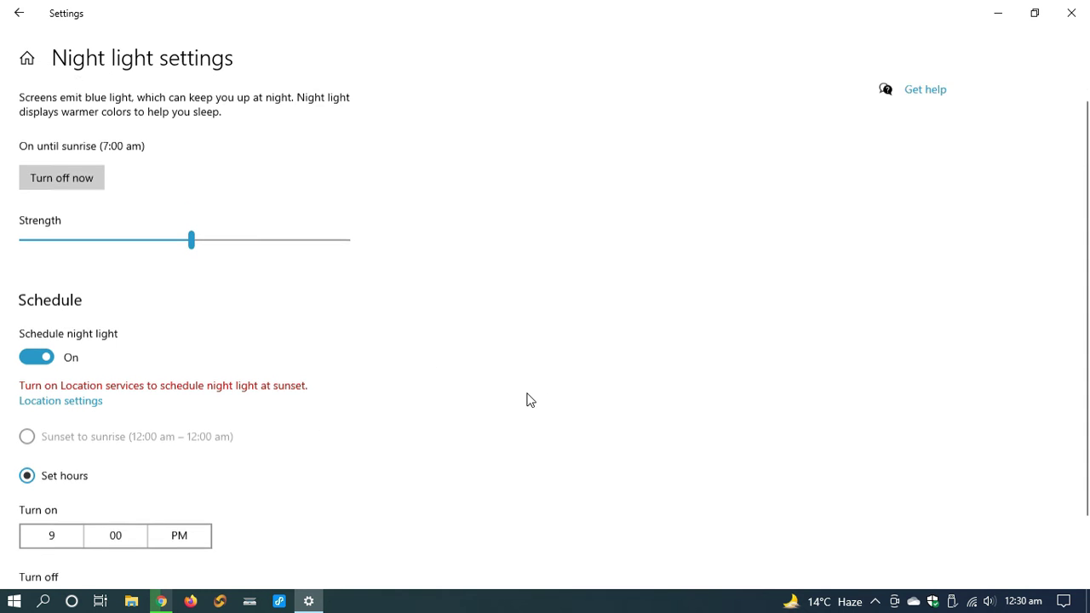
{"action": "left_click", "coordinate": [19, 13]}
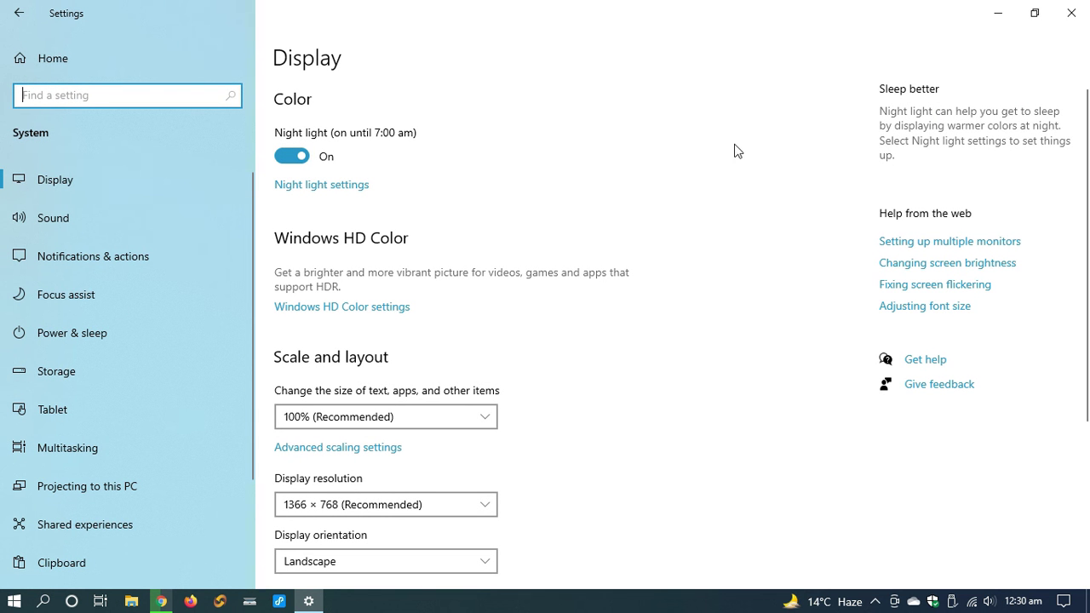
{"action": "left_click", "coordinate": [1066, 17]}
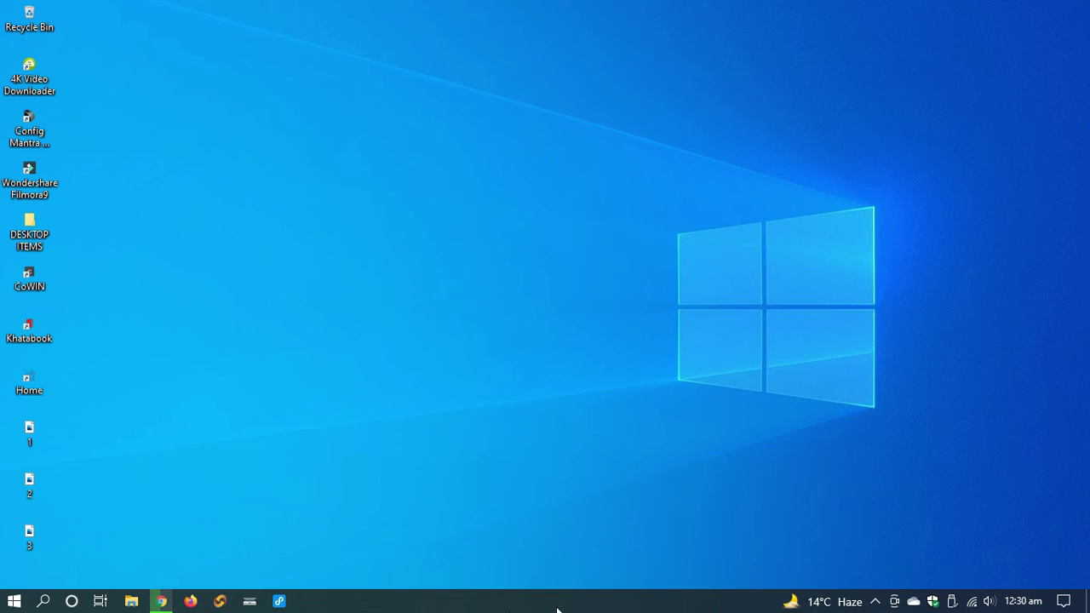
Step: Switch Night light off and back on twice using the action center's quick actions, closing the action center each time
{"action": "left_click", "coordinate": [1063, 605]}
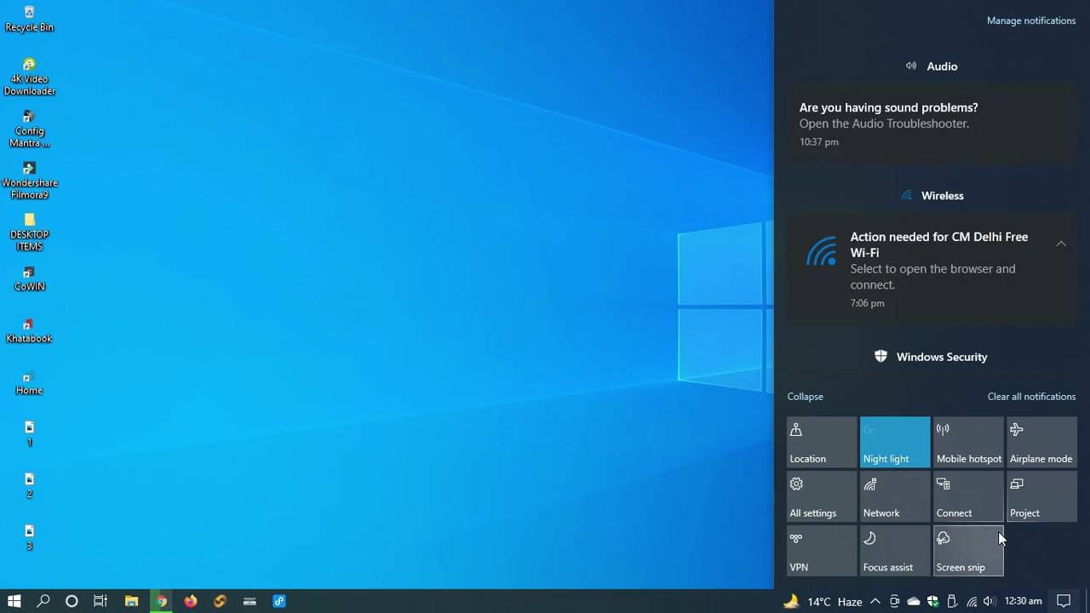
{"action": "left_click", "coordinate": [891, 439]}
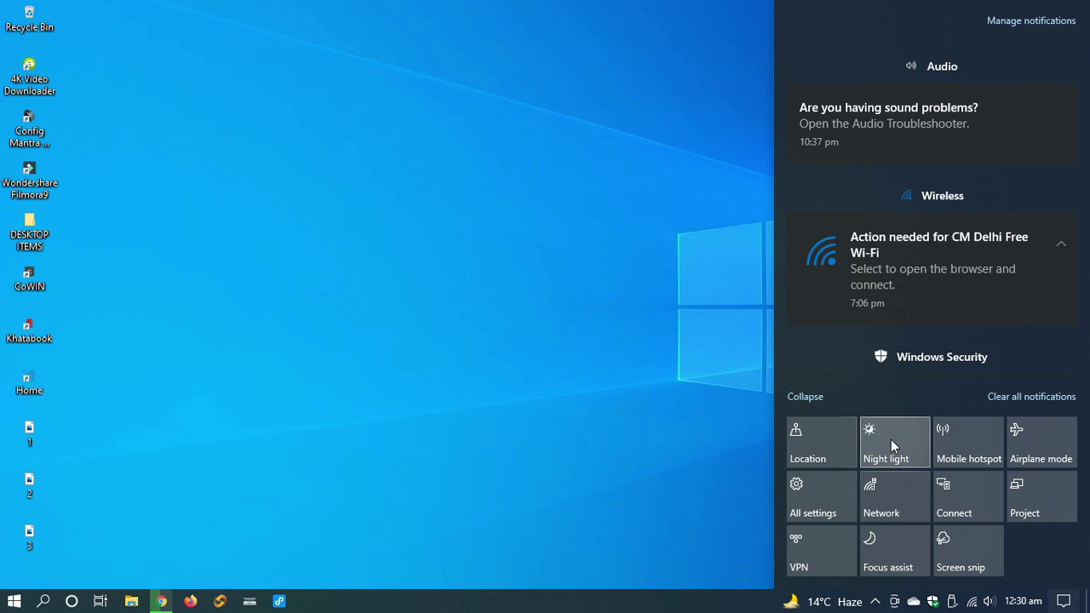
{"action": "left_click", "coordinate": [891, 440]}
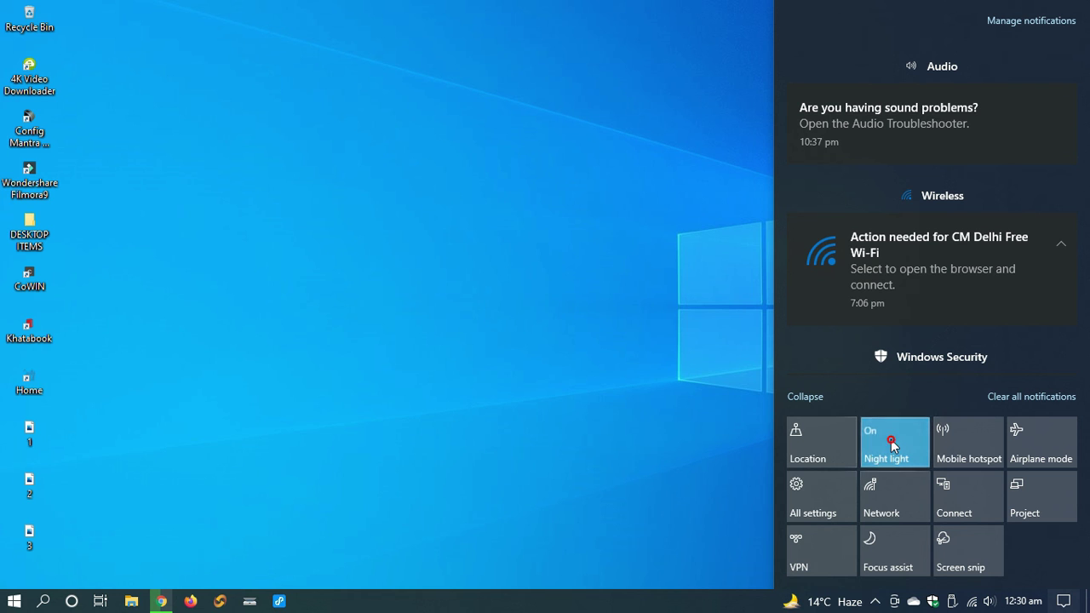
{"action": "left_click", "coordinate": [627, 434]}
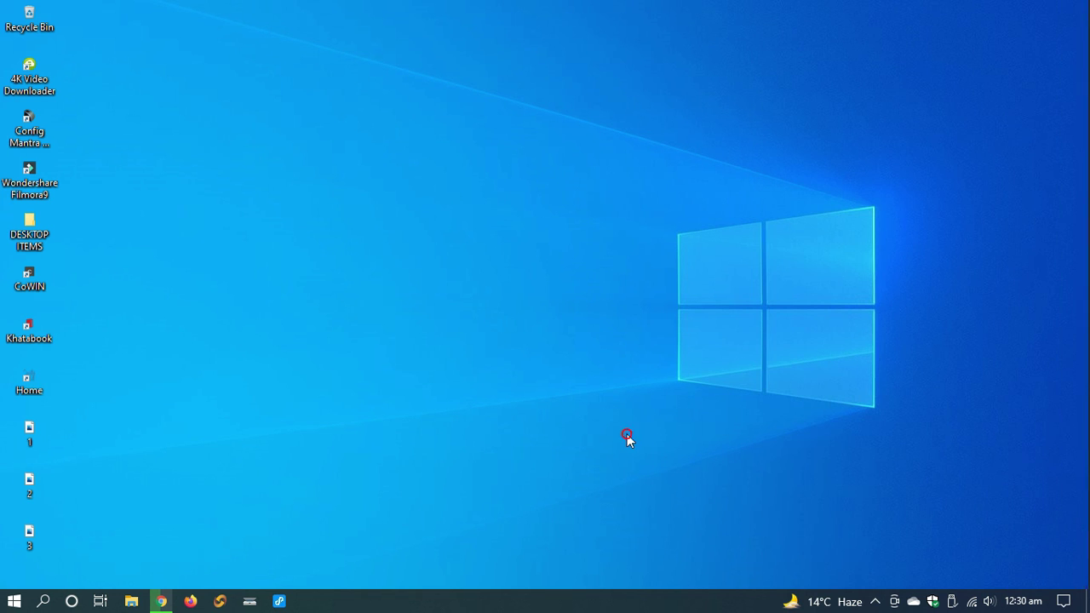
{"action": "left_click", "coordinate": [1064, 601]}
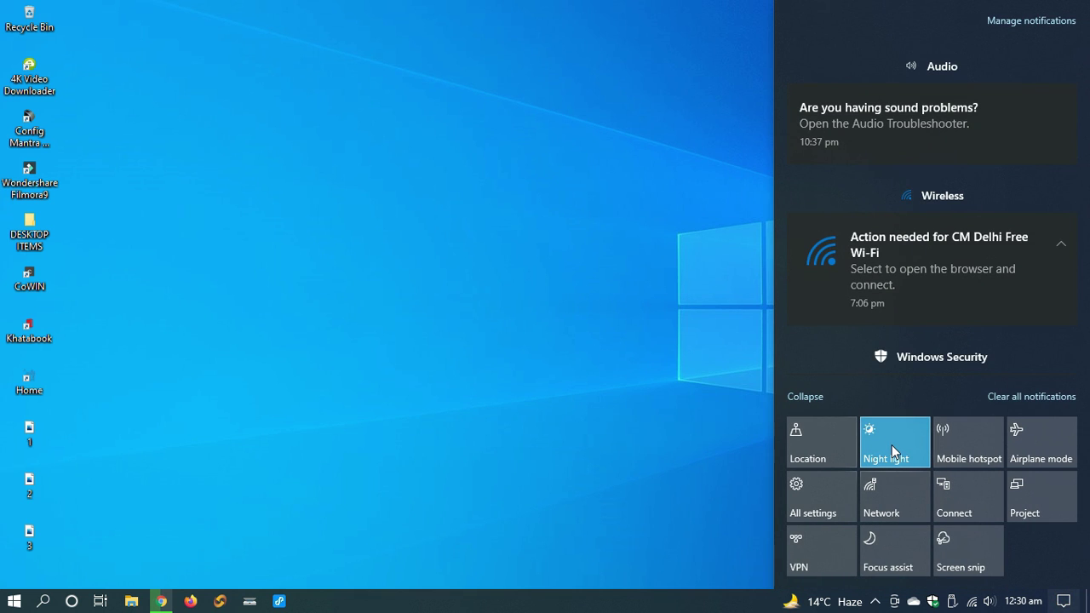
{"action": "left_click", "coordinate": [892, 445]}
{"action": "left_click", "coordinate": [892, 445]}
{"action": "left_click", "coordinate": [471, 282]}
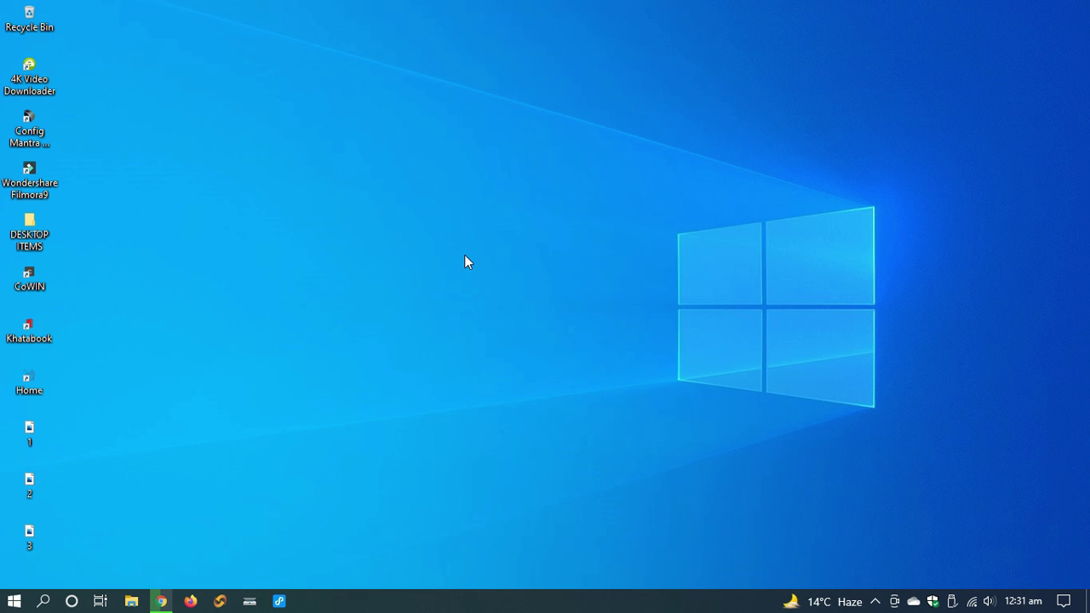
{"action": "left_click", "coordinate": [132, 600]}
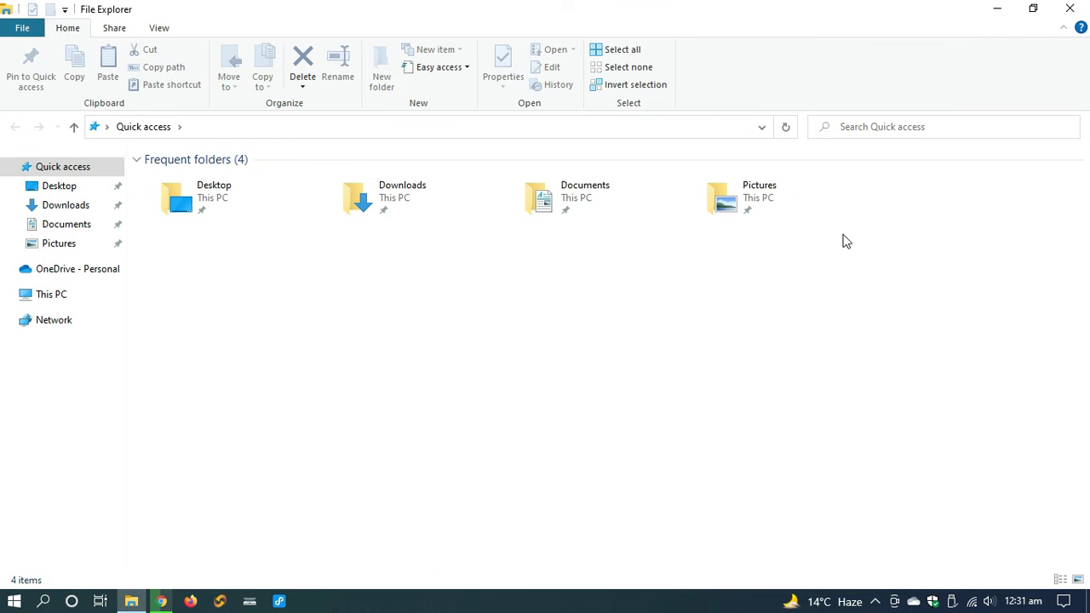
{"action": "left_click", "coordinate": [1070, 8]}
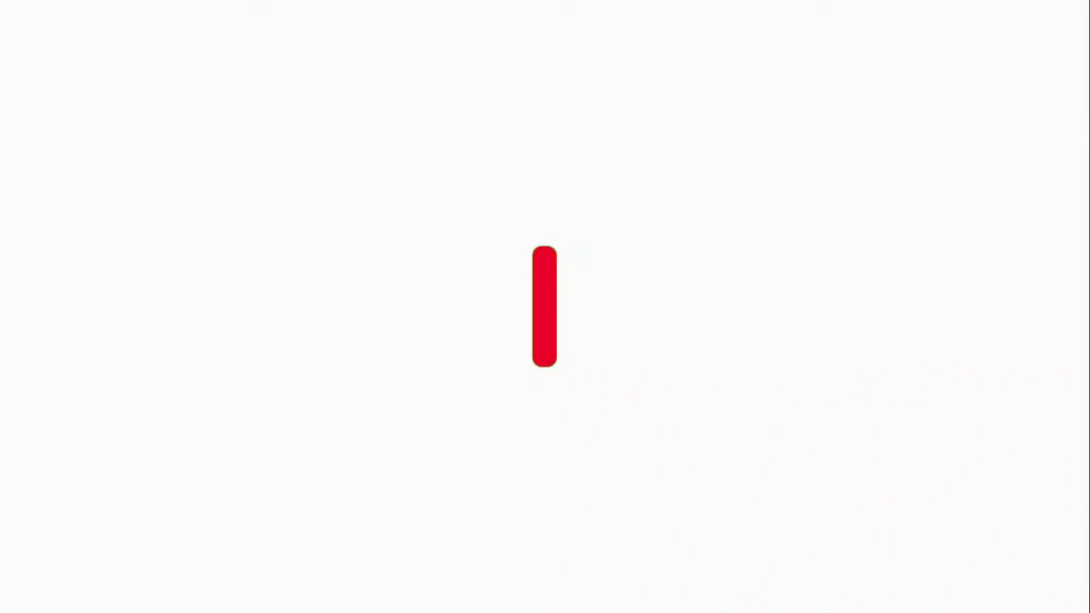